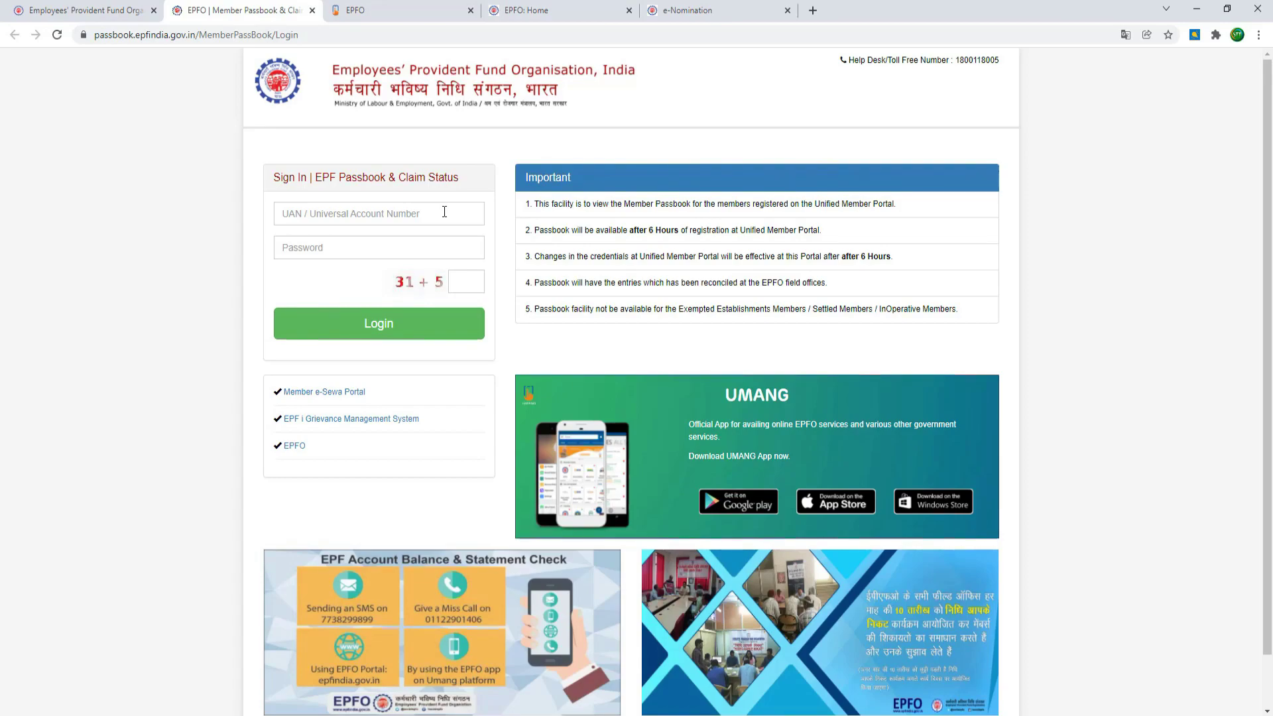
View the EPFO page on UMANG, and check the View options on the EPFO member portal's profile page.
{"action": "left_click", "coordinate": [390, 10]}
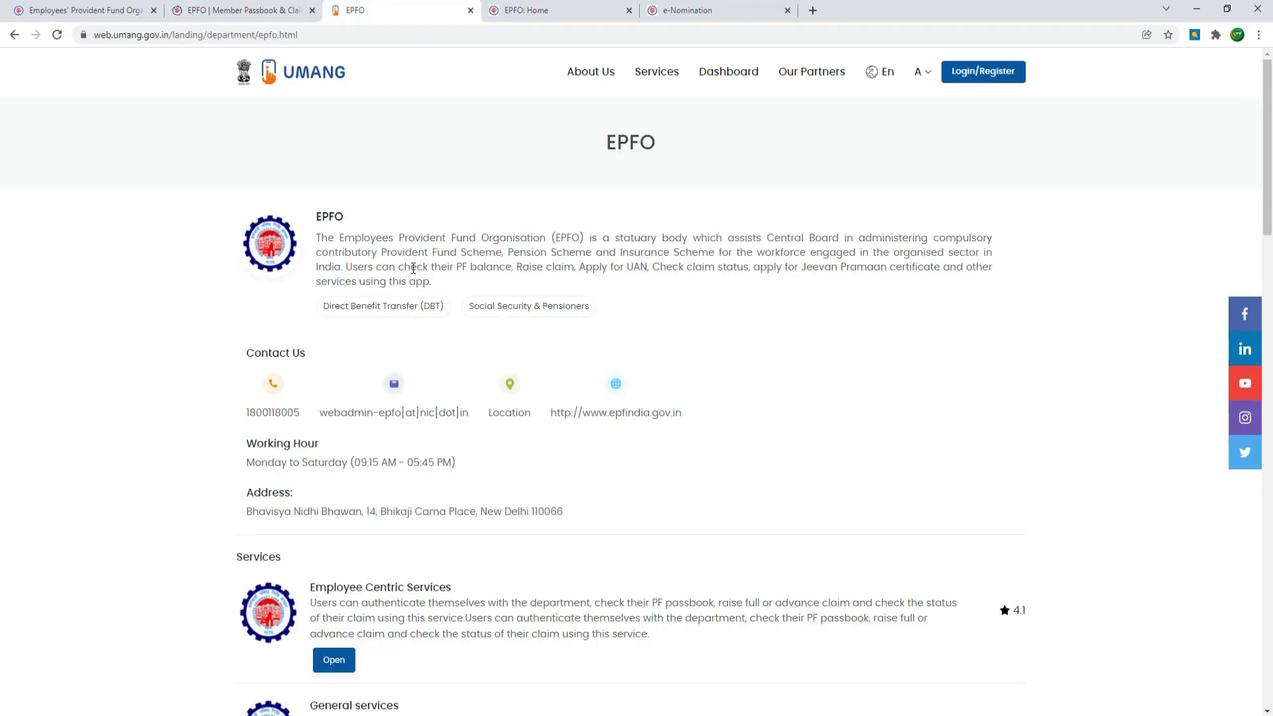
{"action": "left_click", "coordinate": [583, 11]}
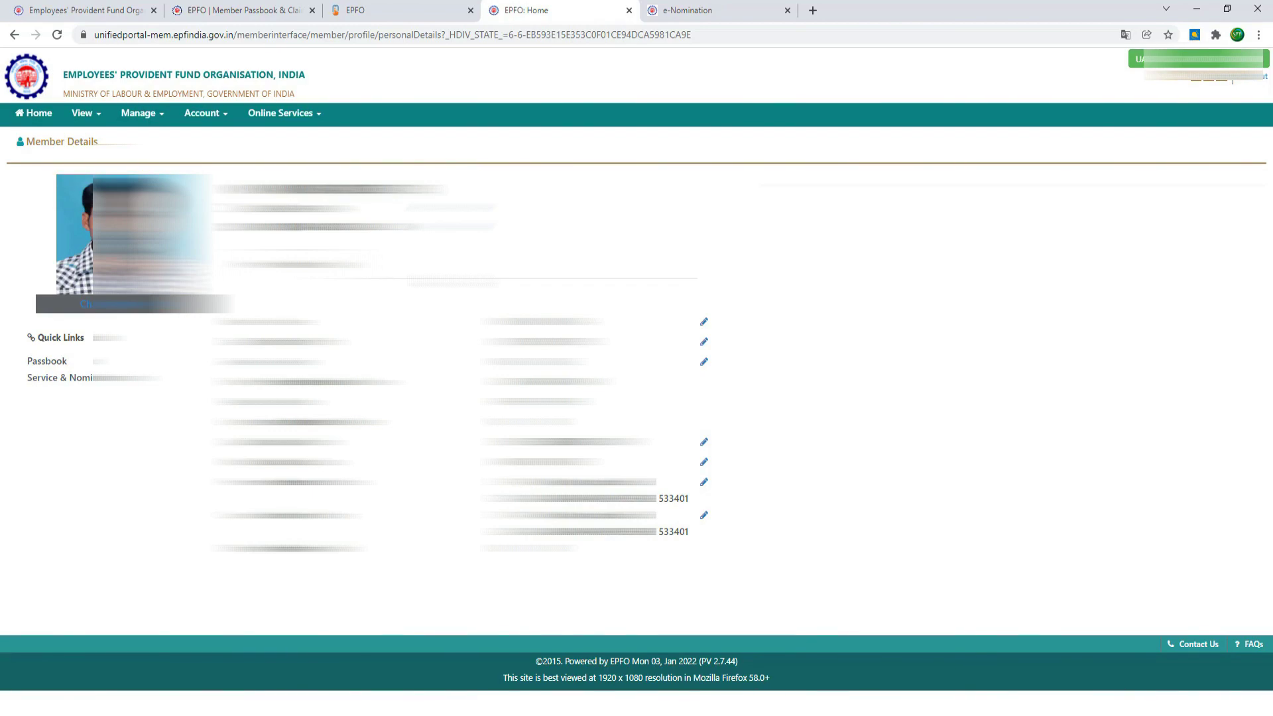
{"action": "left_click", "coordinate": [96, 117]}
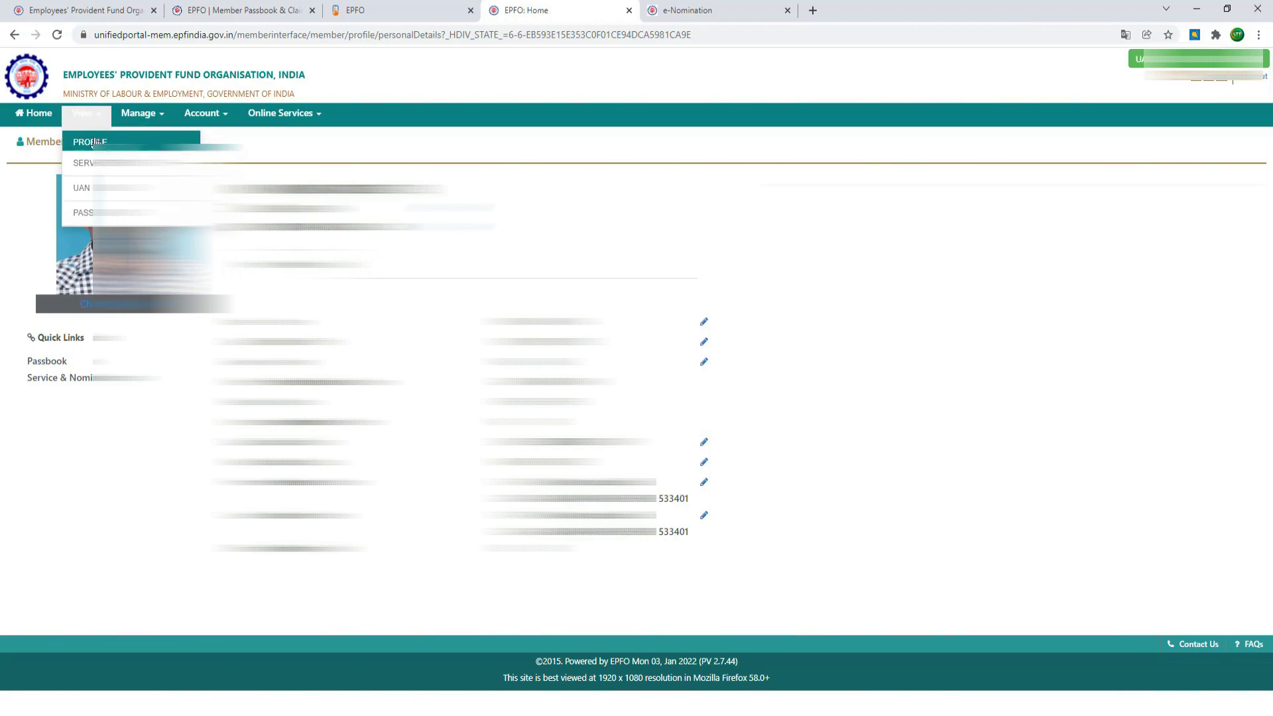
{"action": "left_click", "coordinate": [255, 141]}
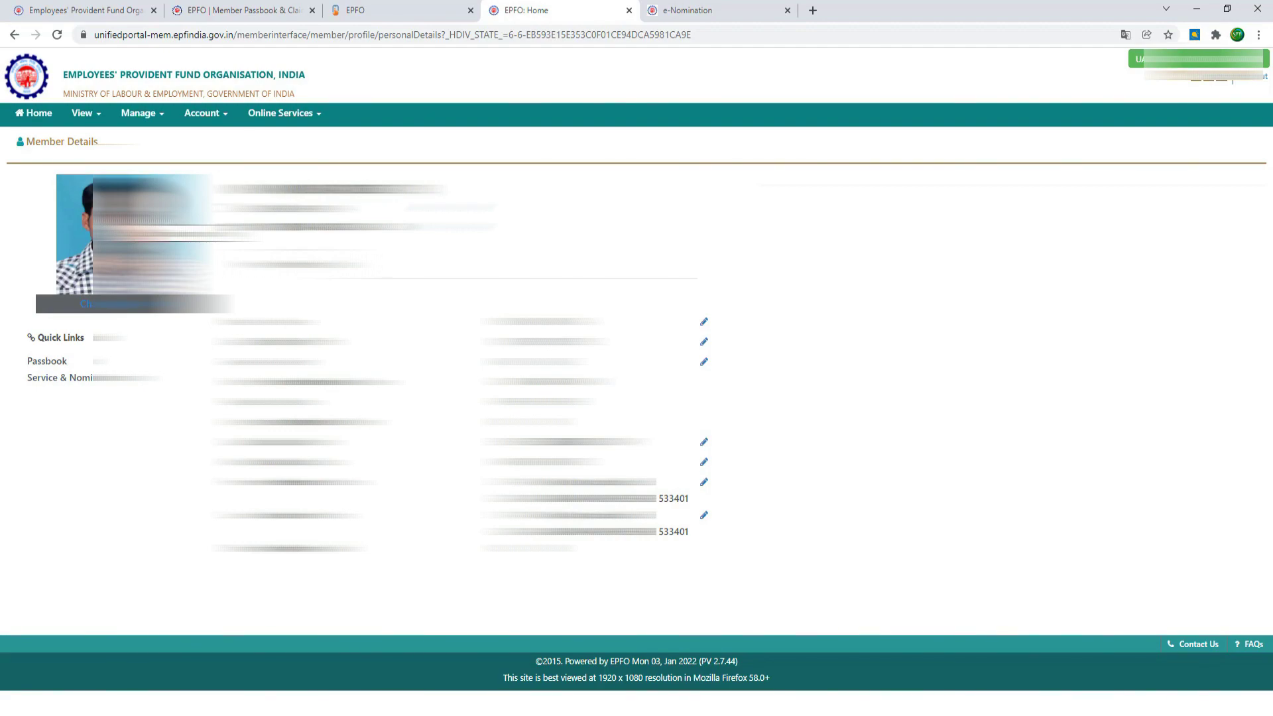
Go to the e-Nomination page and answer Yes to Having Family in the Family Declaration.
{"action": "left_click", "coordinate": [142, 118]}
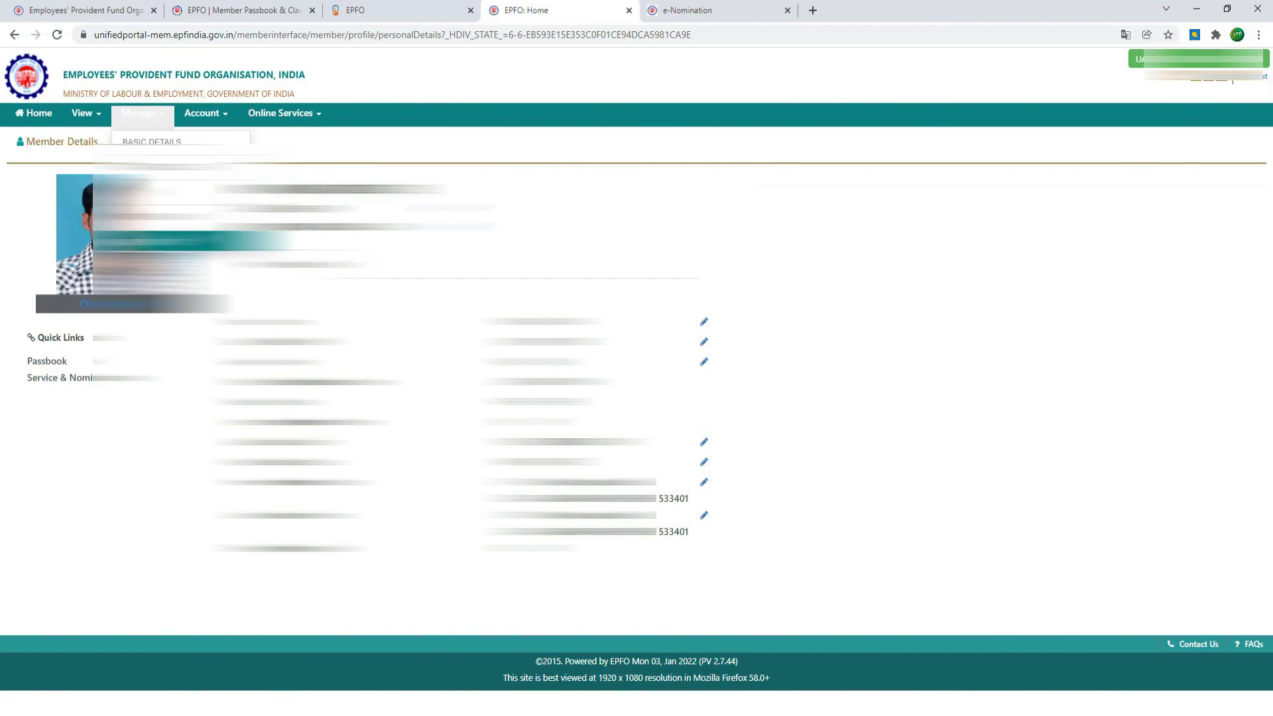
{"action": "left_click", "coordinate": [192, 216]}
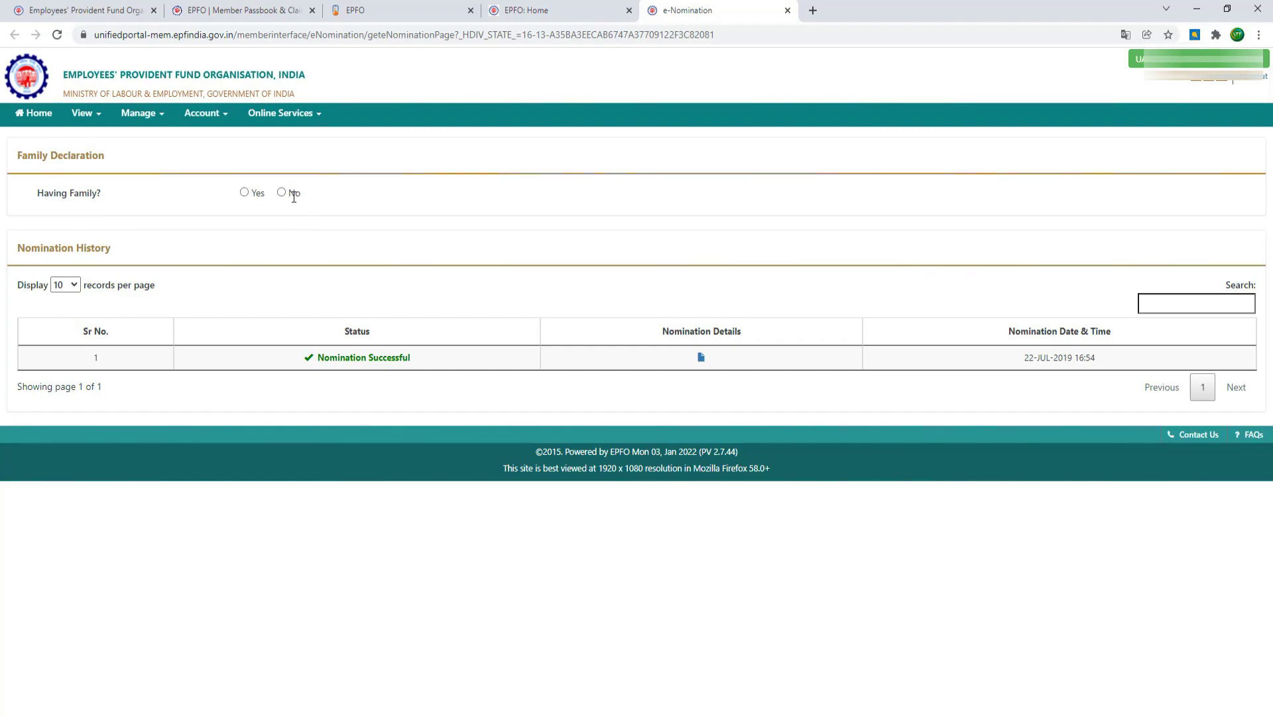
{"action": "left_click", "coordinate": [244, 193]}
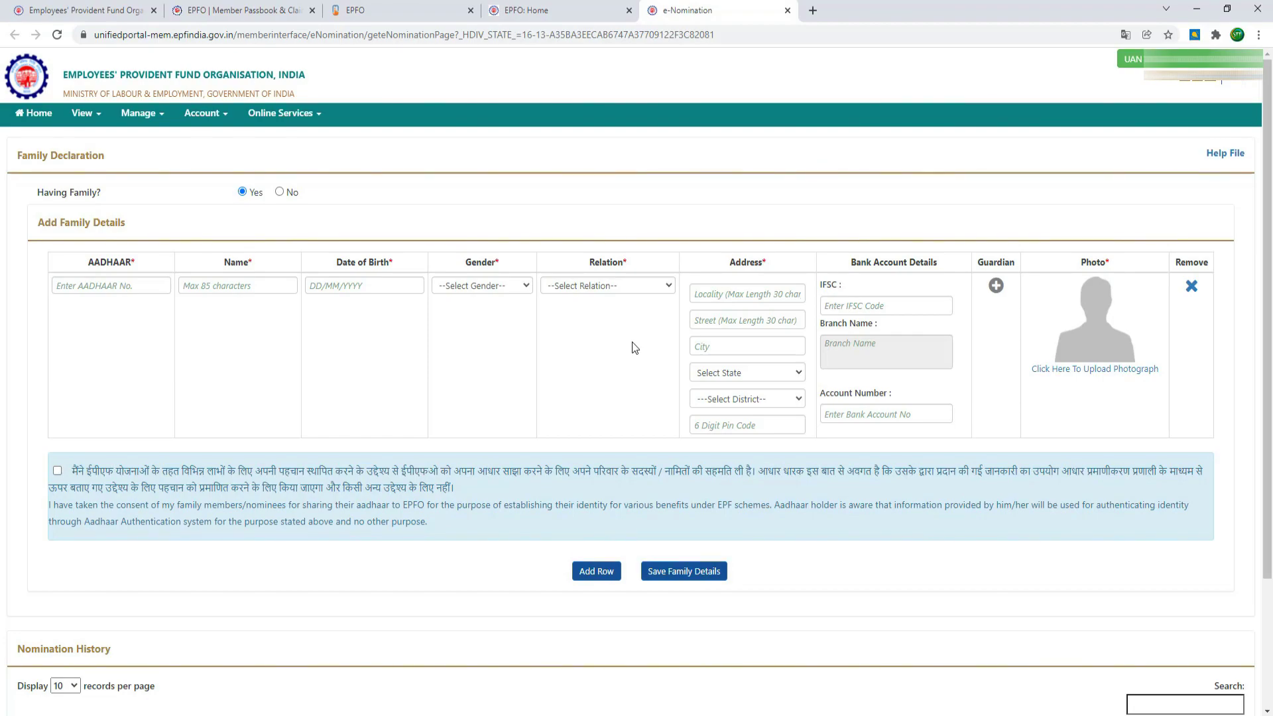
Review the portal's View options, the blank Add Family Details form and the Nomination History table.
{"action": "left_click", "coordinate": [87, 114]}
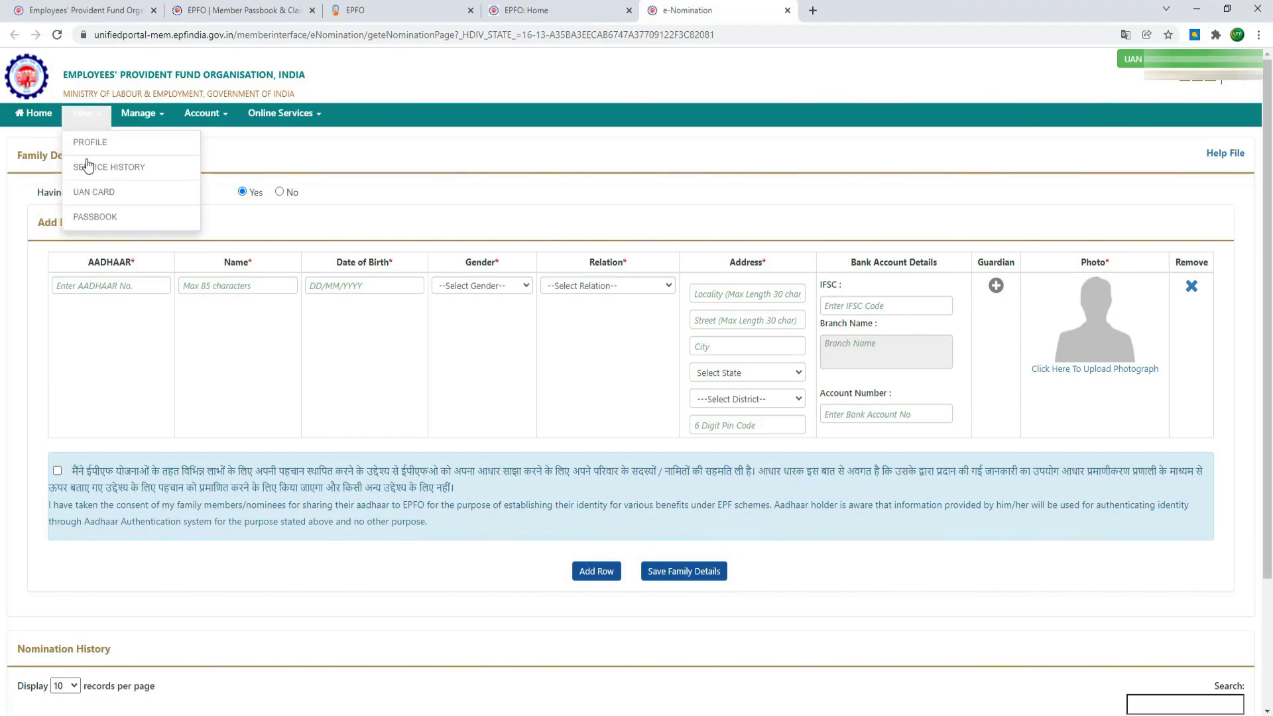
{"action": "left_click", "coordinate": [376, 152]}
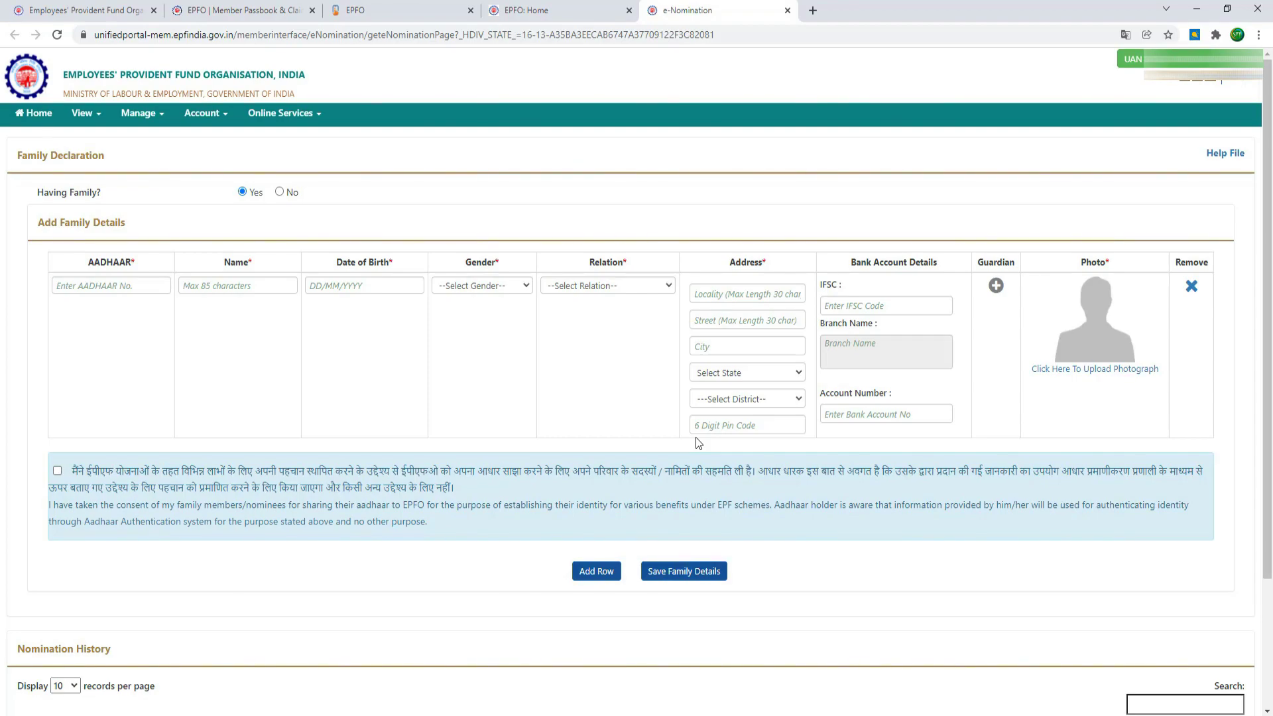
{"action": "scroll", "coordinate": [731, 413], "scroll_direction": "down", "scroll_amount": 3}
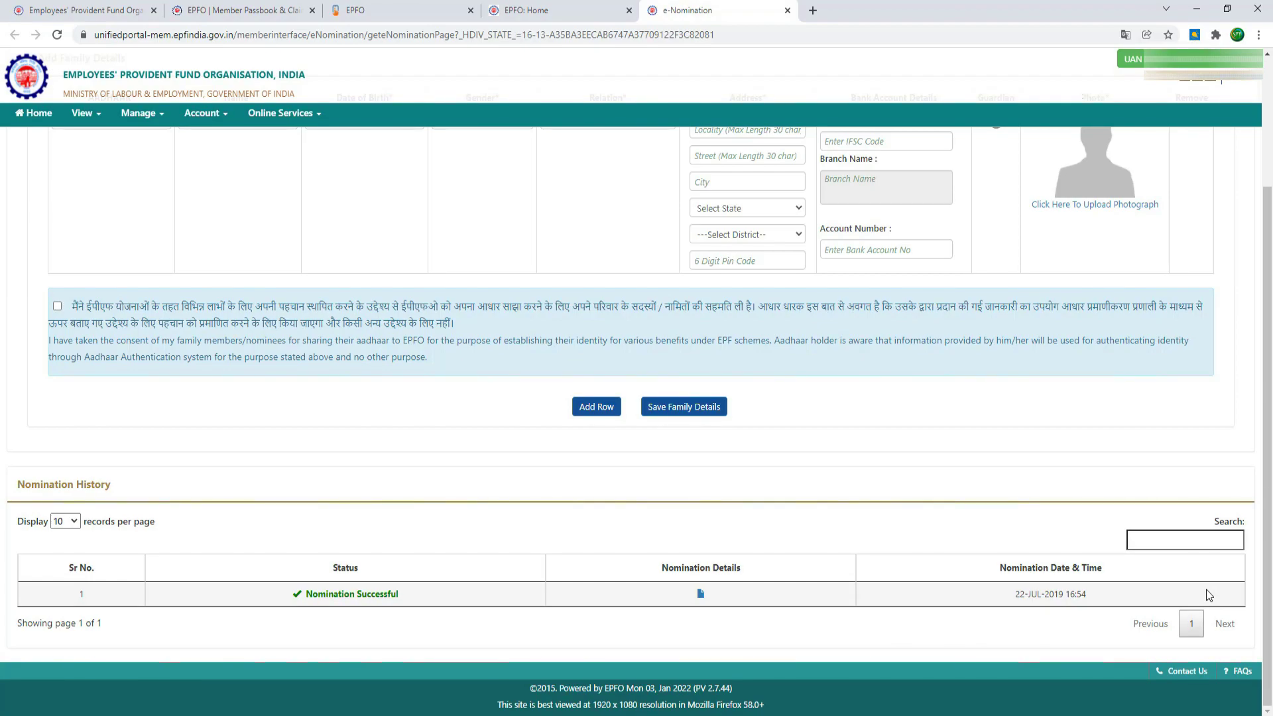
{"action": "scroll", "coordinate": [1233, 441], "scroll_direction": "up", "scroll_amount": 2}
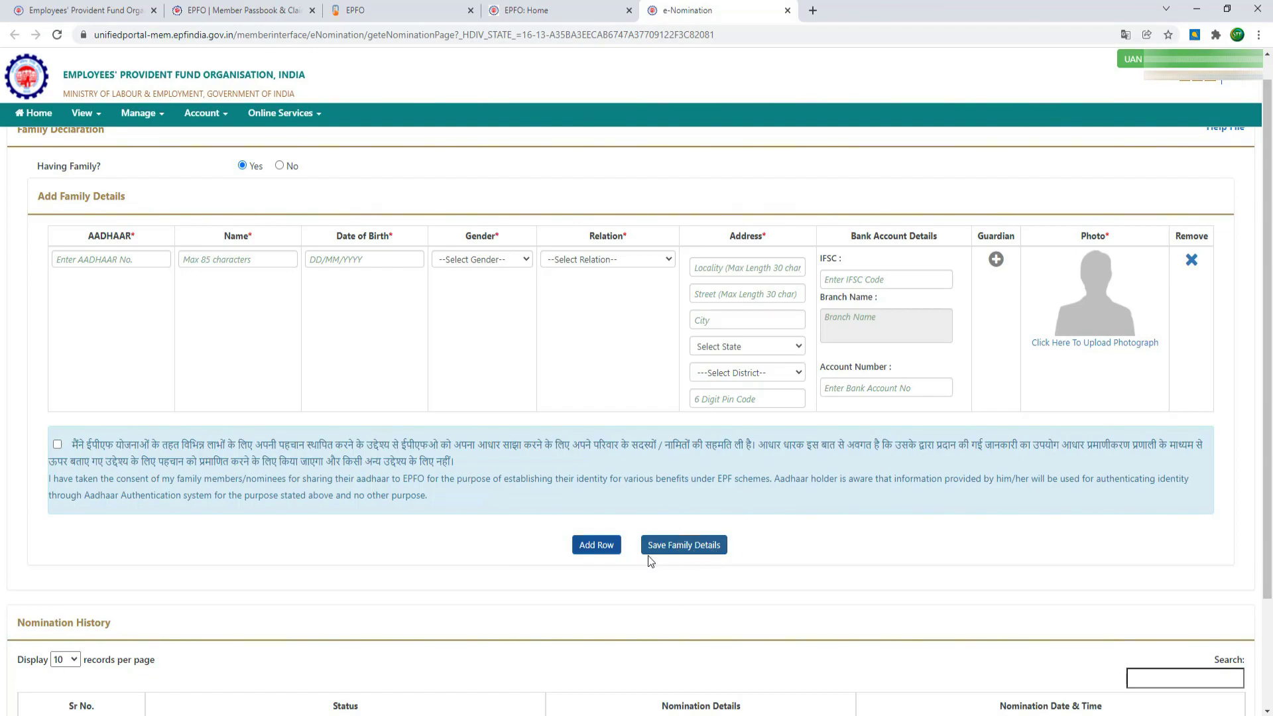
{"action": "scroll", "coordinate": [683, 556], "scroll_direction": "down", "scroll_amount": 1}
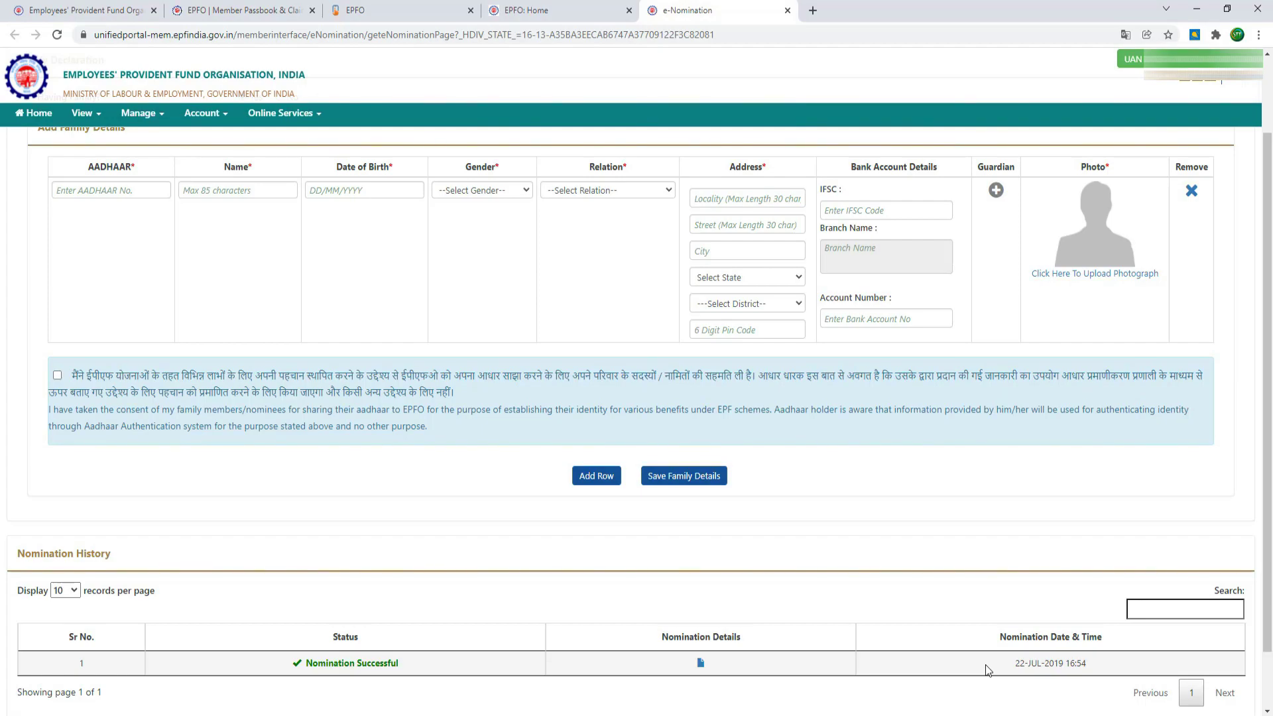
{"action": "scroll", "coordinate": [986, 664], "scroll_direction": "up", "scroll_amount": 1}
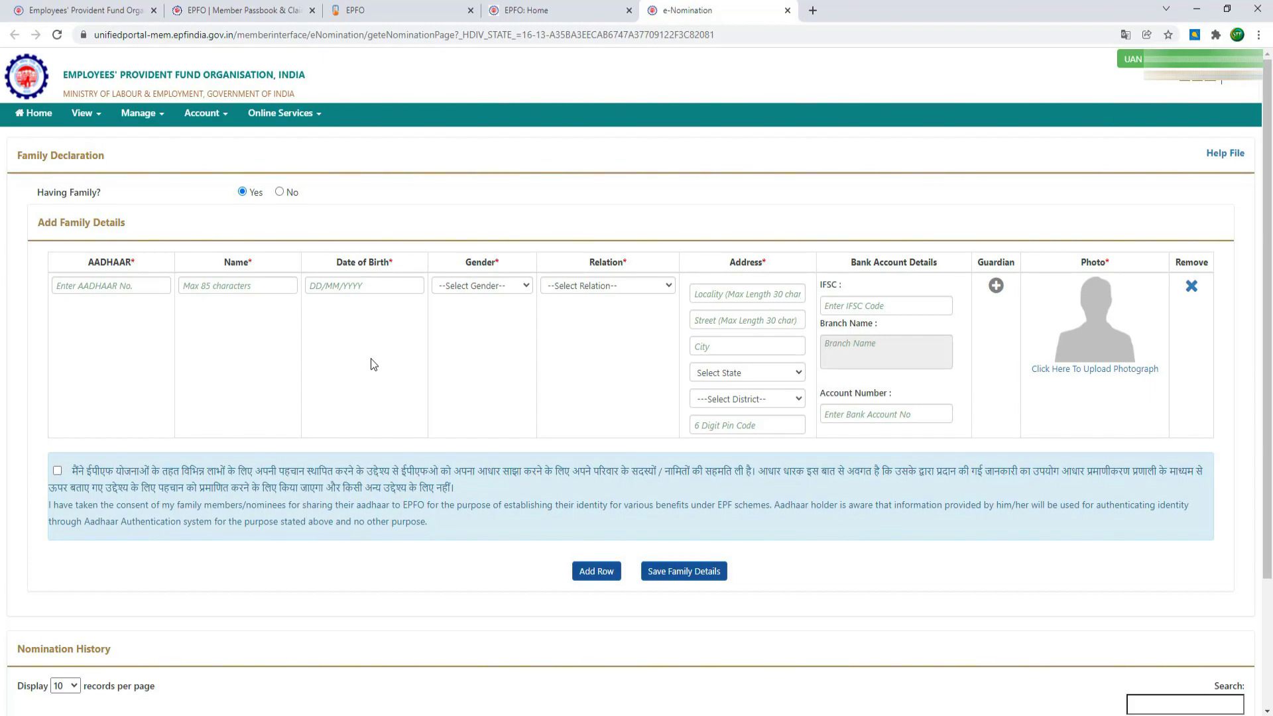
{"action": "left_click", "coordinate": [524, 285]}
{"action": "left_click", "coordinate": [511, 286]}
{"action": "left_click", "coordinate": [511, 285]}
{"action": "left_click", "coordinate": [511, 286]}
{"action": "left_click", "coordinate": [510, 285]}
{"action": "left_click", "coordinate": [511, 286]}
{"action": "left_click", "coordinate": [510, 285]}
{"action": "left_click", "coordinate": [510, 286]}
{"action": "left_click", "coordinate": [511, 285]}
{"action": "left_click", "coordinate": [512, 286]}
{"action": "left_click", "coordinate": [511, 286]}
{"action": "left_click", "coordinate": [511, 285]}
{"action": "left_click", "coordinate": [510, 285]}
{"action": "left_click", "coordinate": [510, 286]}
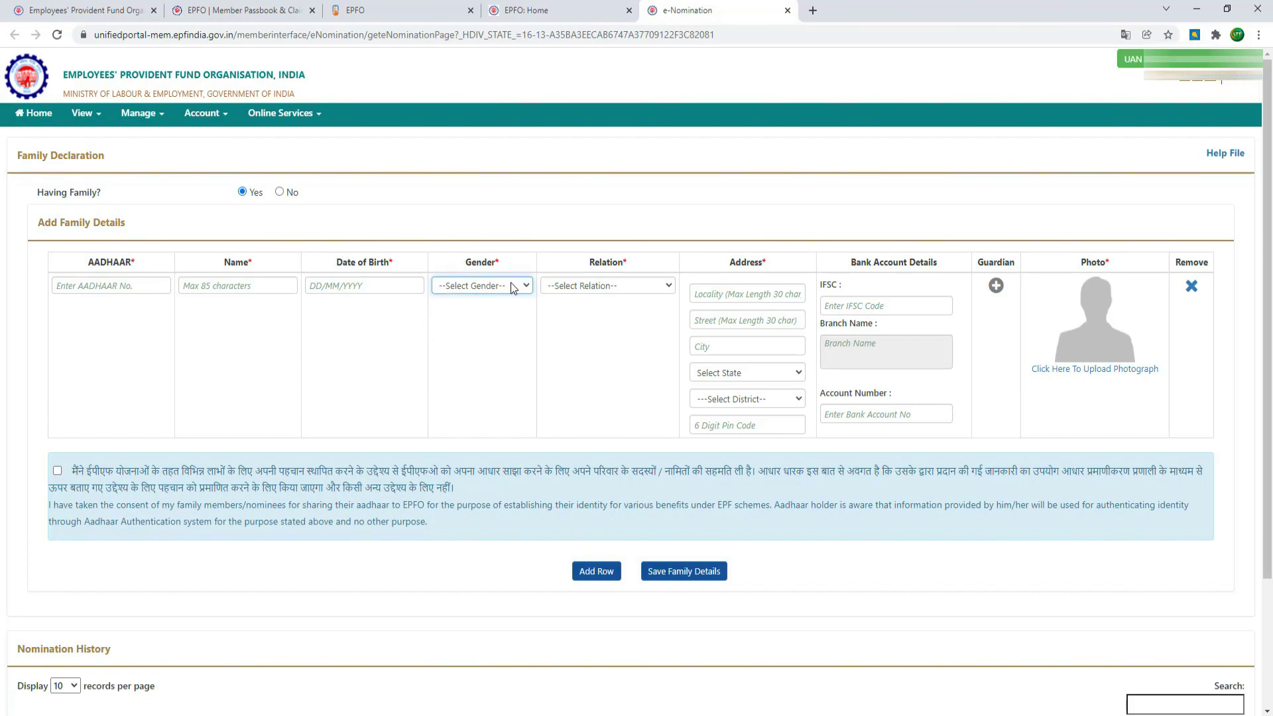
{"action": "left_click", "coordinate": [510, 283]}
{"action": "left_click", "coordinate": [510, 283]}
{"action": "left_click", "coordinate": [510, 283]}
{"action": "left_click", "coordinate": [510, 283]}
{"action": "left_click", "coordinate": [509, 283]}
{"action": "left_click", "coordinate": [511, 284]}
{"action": "left_click", "coordinate": [504, 188]}
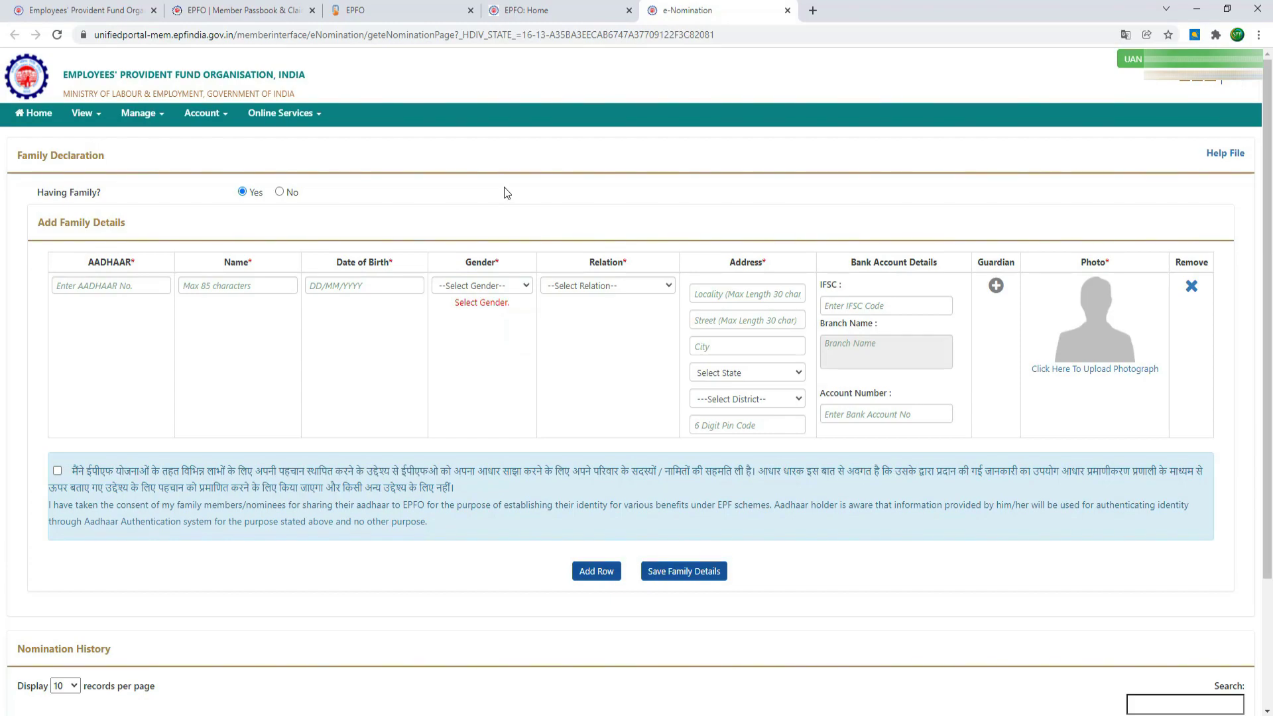